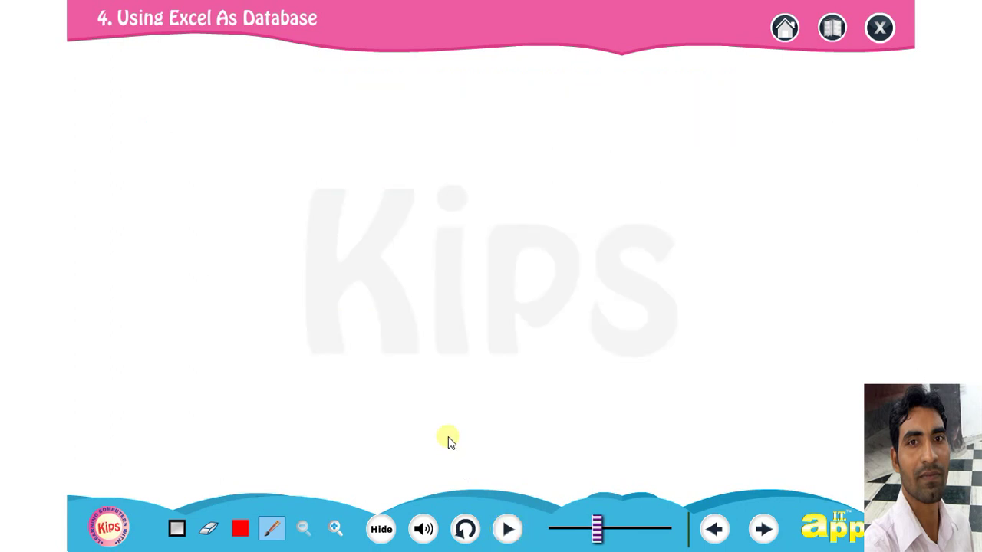
# - Exit the lesson presentation, switch to the open Excel workbook Book1 and clear the old data in A2:B3
pyautogui.hotkey('alt', 'F4')
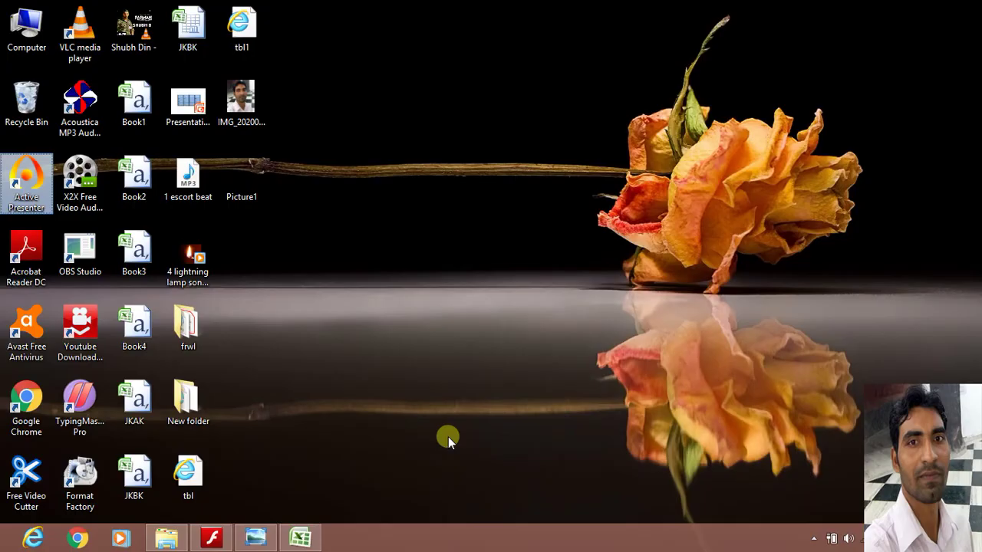
pyautogui.click(300, 537)
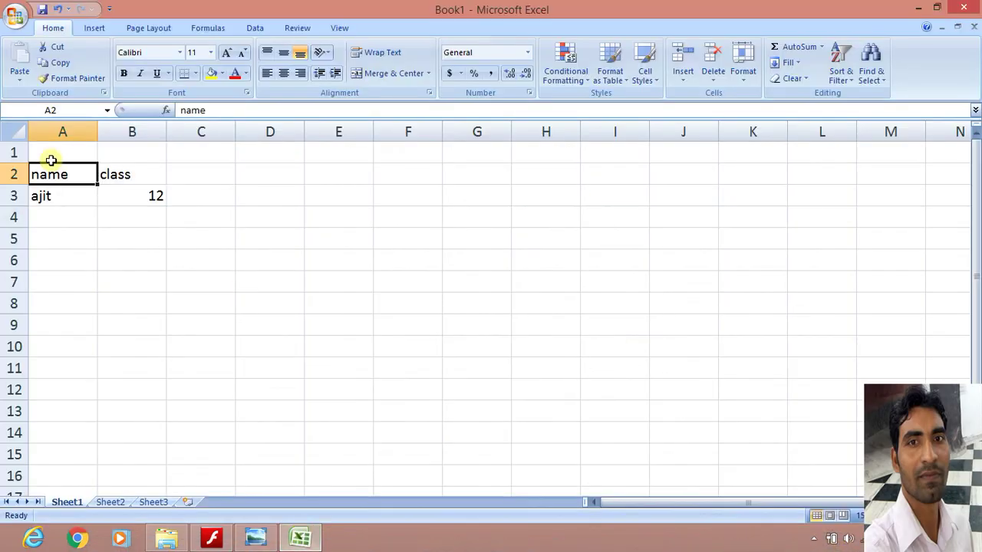
pyautogui.moveTo(51, 167); pyautogui.dragTo(142, 199)
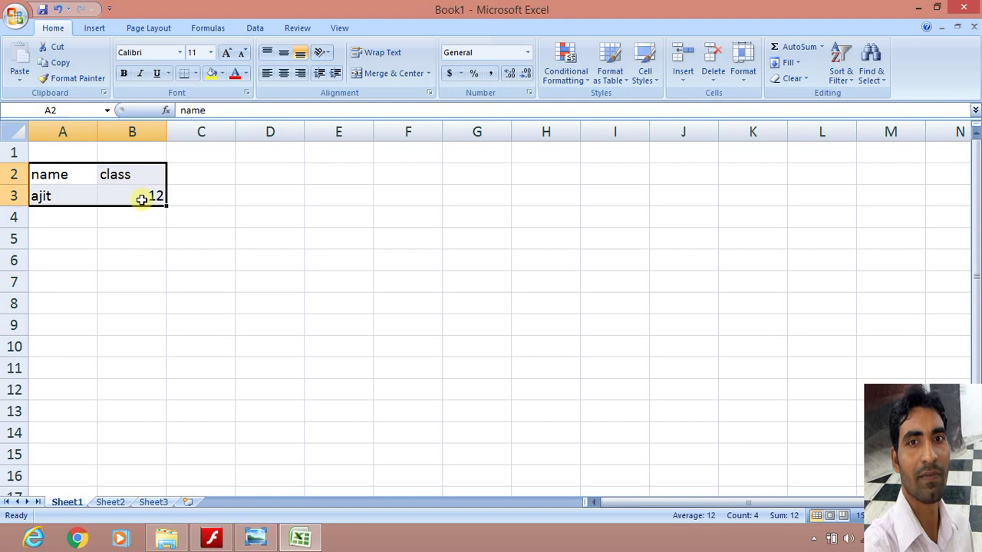
pyautogui.press('Delete')
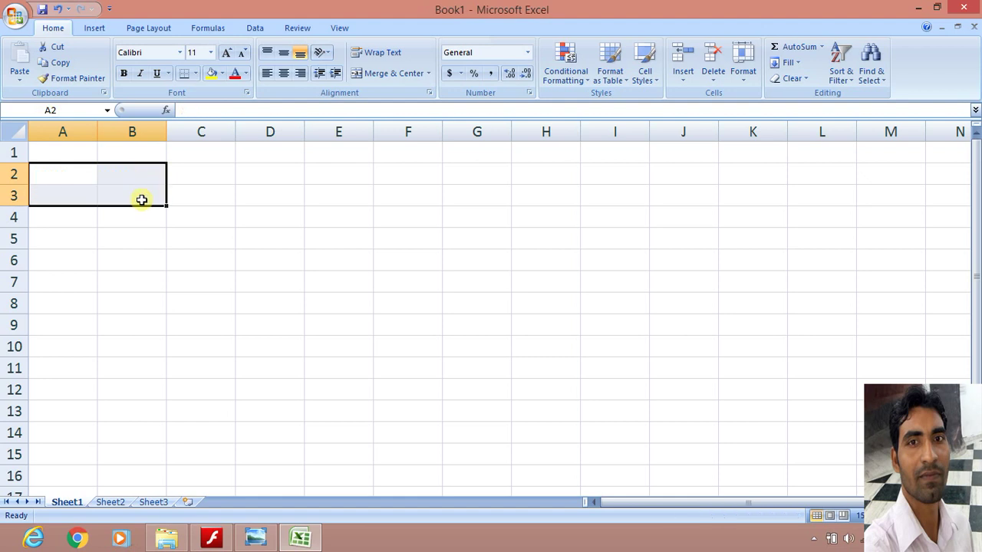
# - Enter the column headings name, class, roll no. and marks in cells A1 to D1
pyautogui.click(81, 158)
pyautogui.click(125, 159)
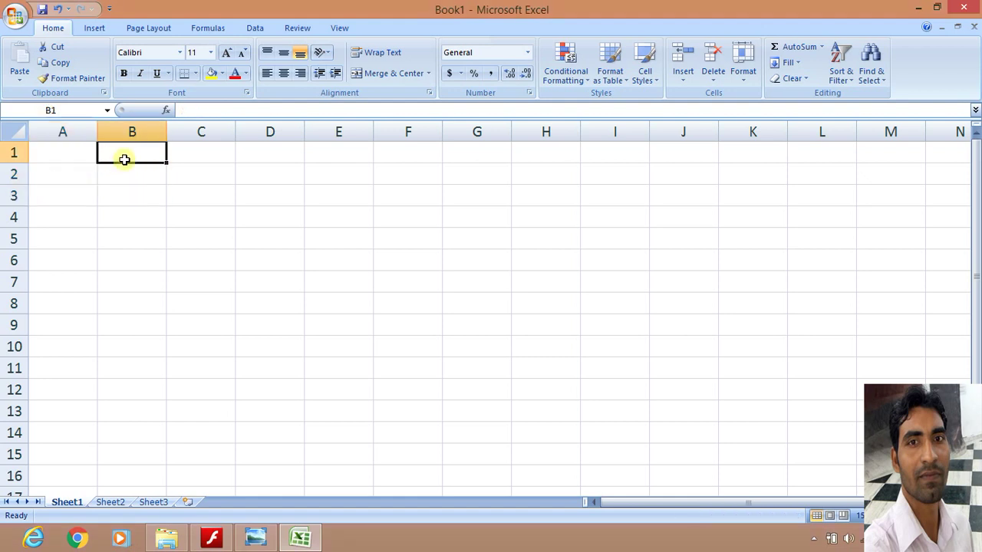
pyautogui.click(77, 154)
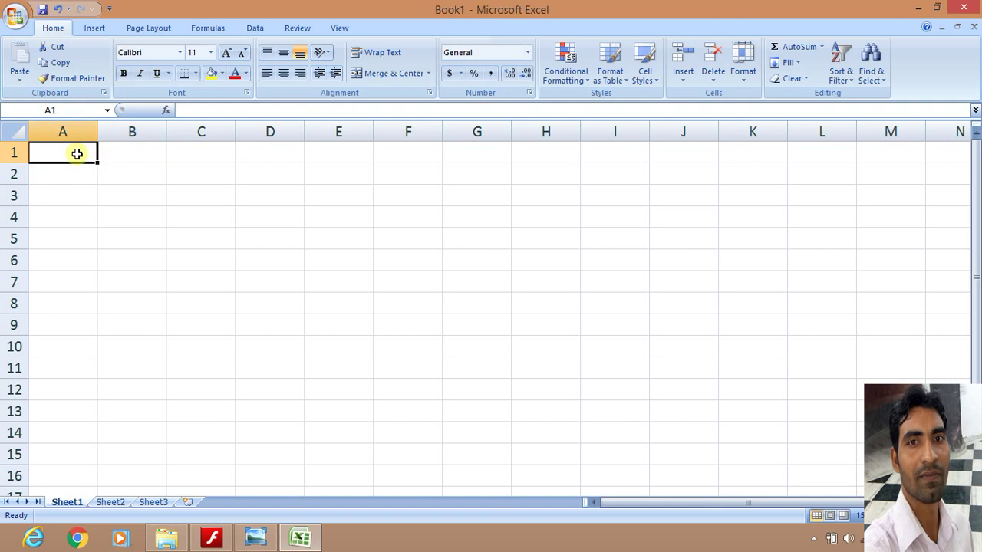
pyautogui.write('name')
pyautogui.press('Tab')
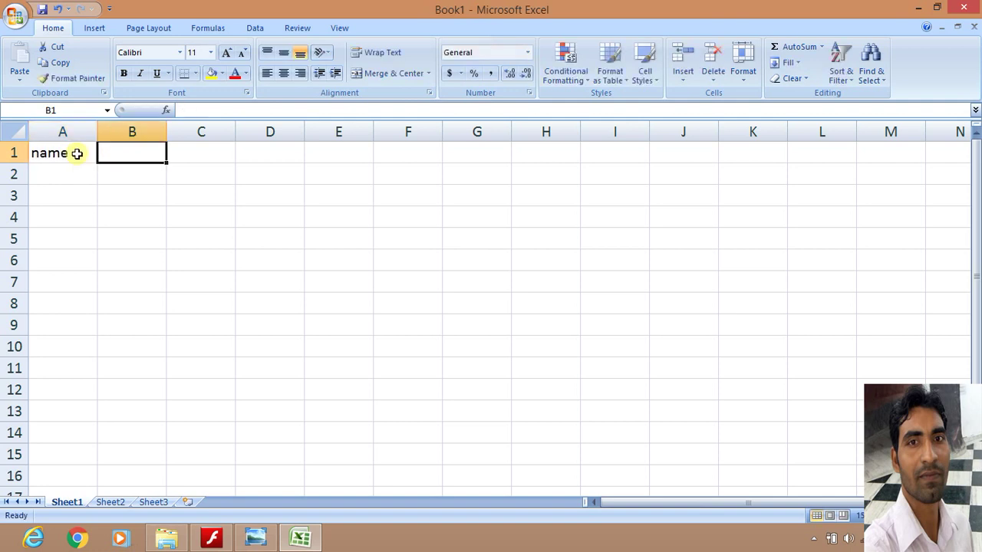
pyautogui.write('class')
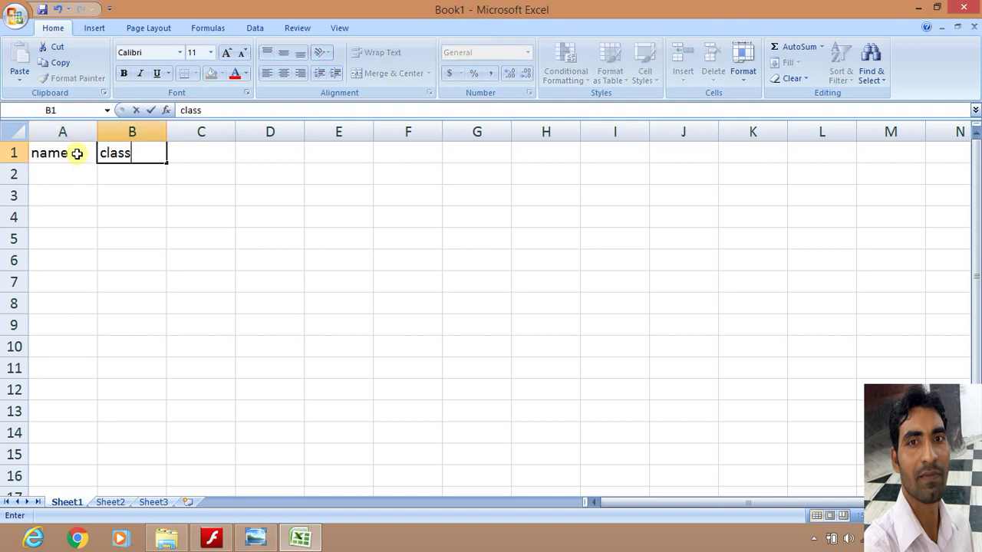
pyautogui.press('Tab')
pyautogui.write('r')
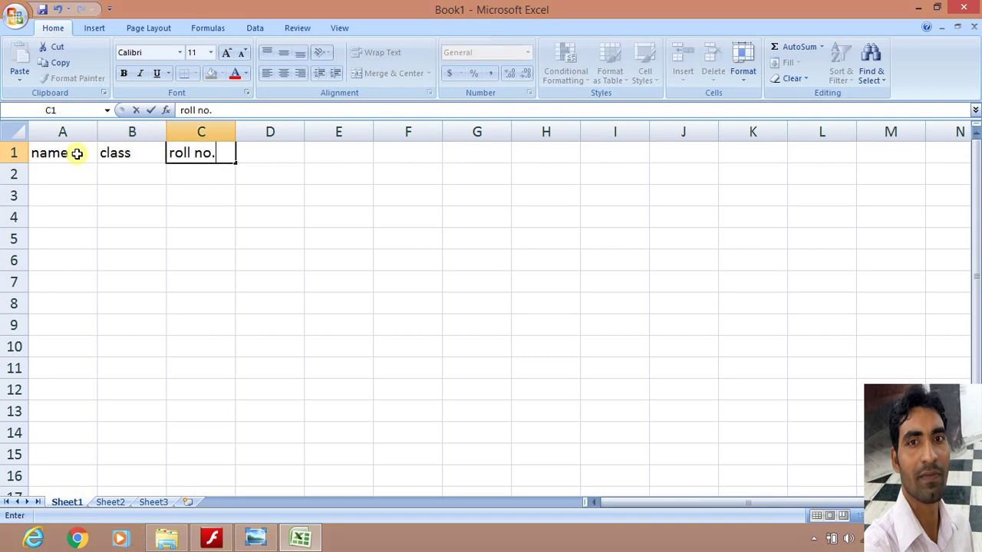
pyautogui.press('Tab')
pyautogui.write('ma')
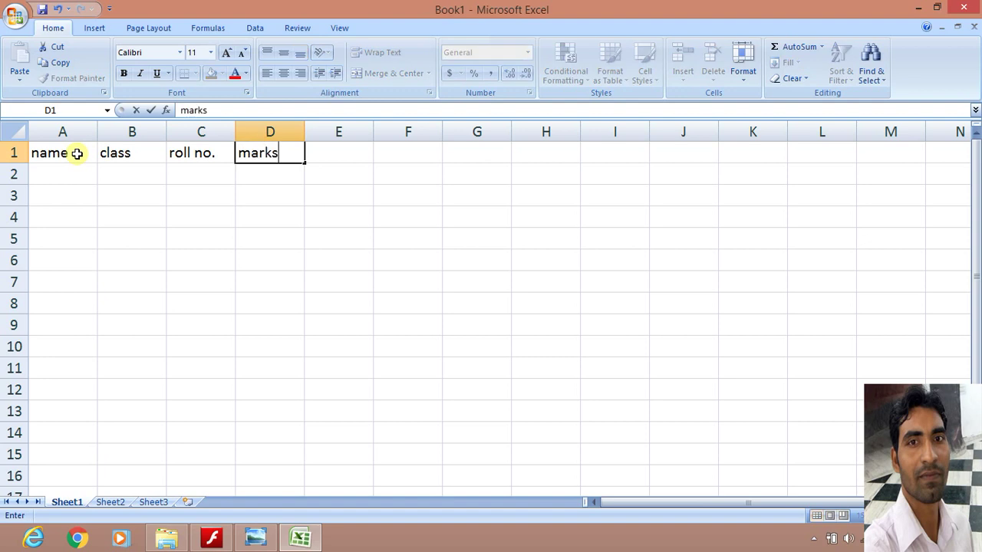
pyautogui.click(77, 153)
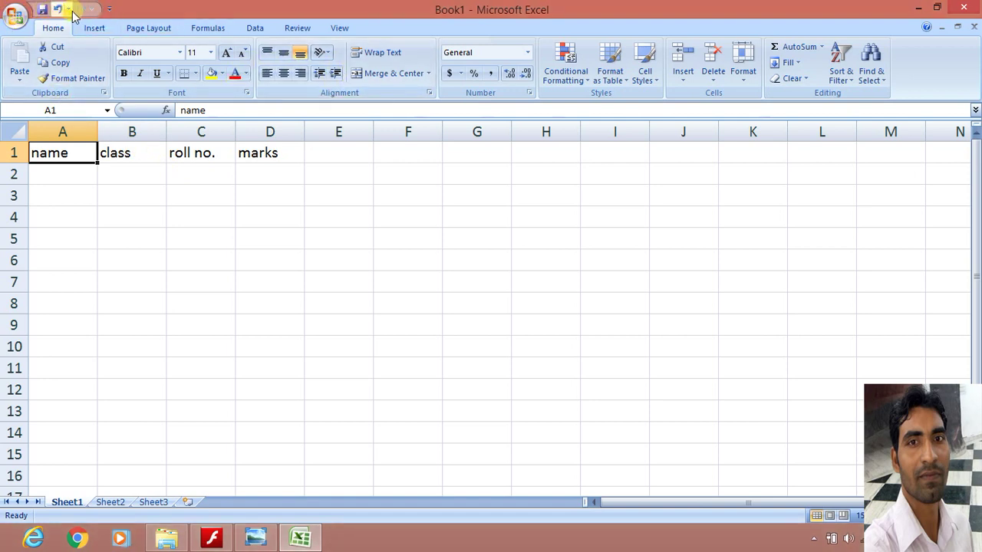
# - Open the Quick Access Toolbar customization in Excel Options and list the Commands Not in the Ribbon
pyautogui.click(13, 17)
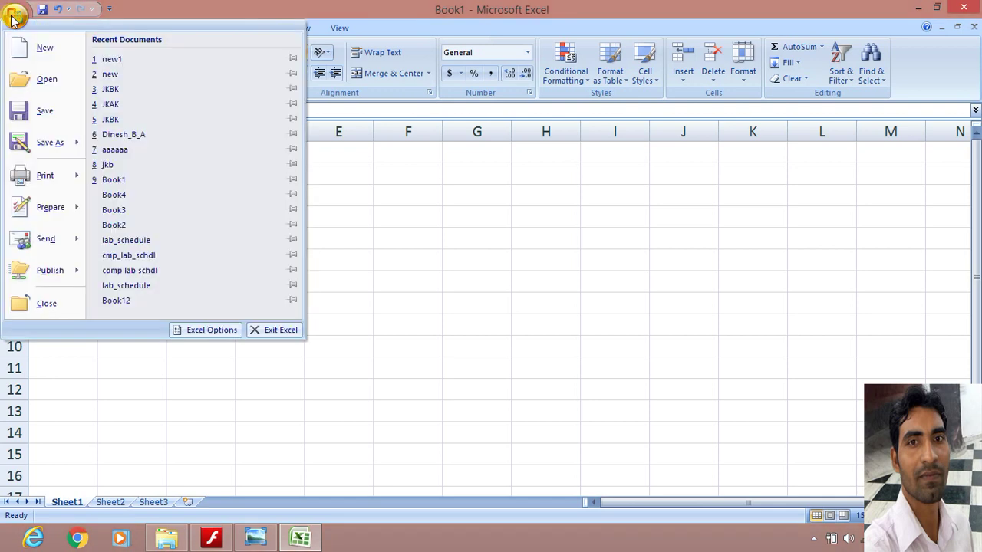
pyautogui.click(207, 331)
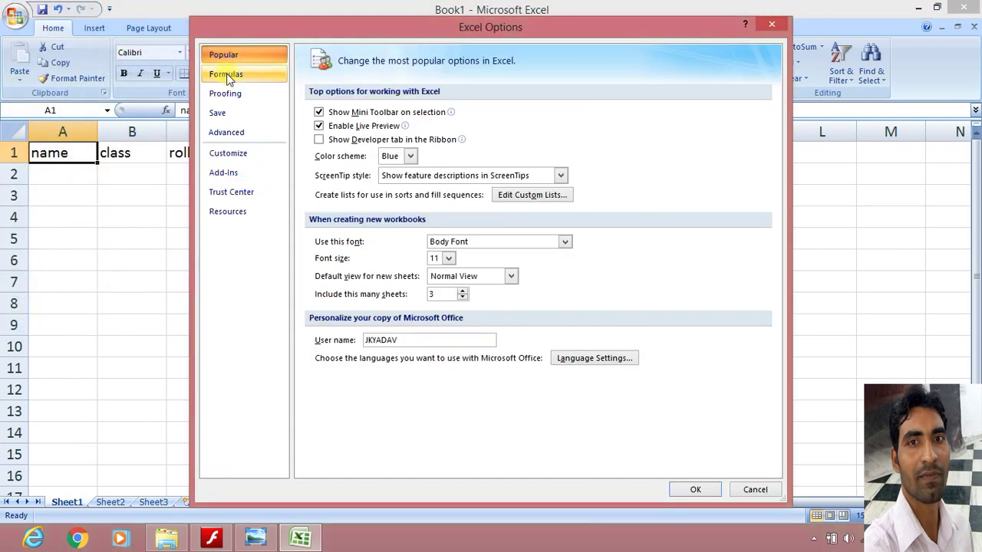
pyautogui.click(233, 156)
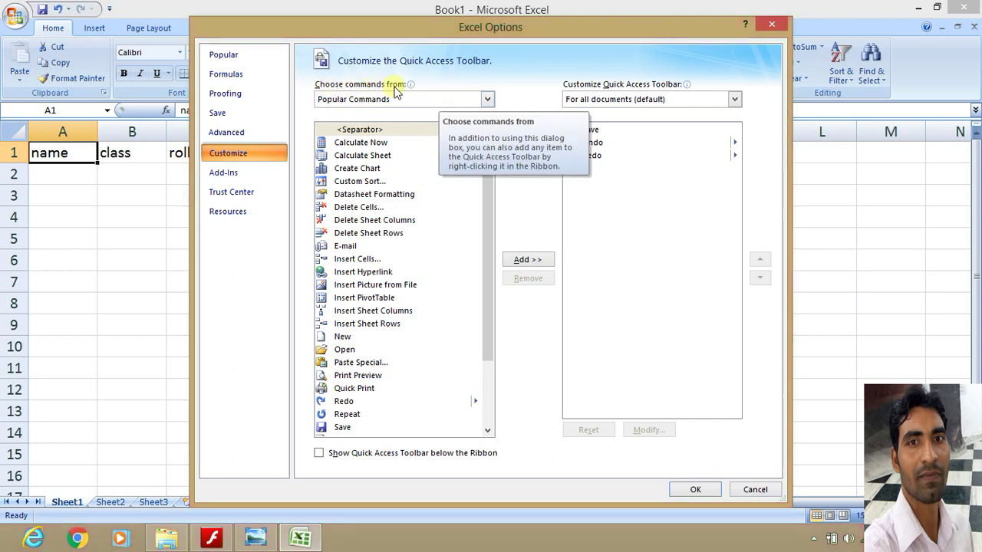
pyautogui.click(488, 103)
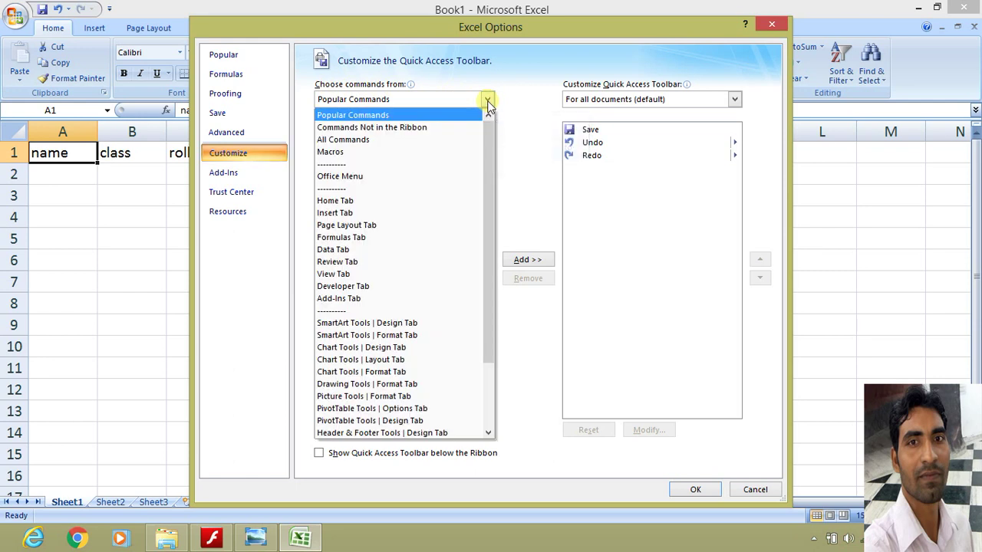
pyautogui.click(427, 130)
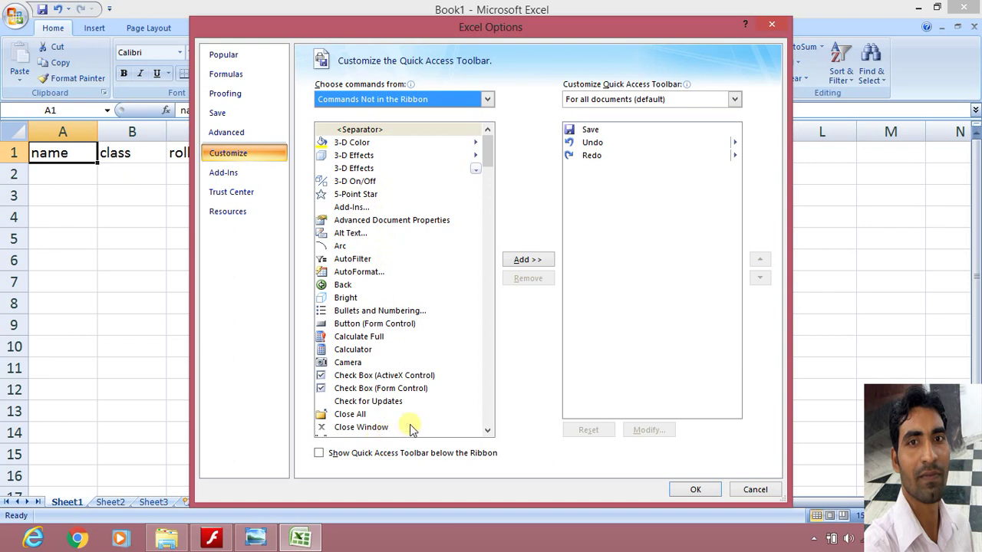
# - Add the Form... command to the Quick Access Toolbar for all documents and apply the options
pyautogui.click(487, 431)
pyautogui.click(488, 431)
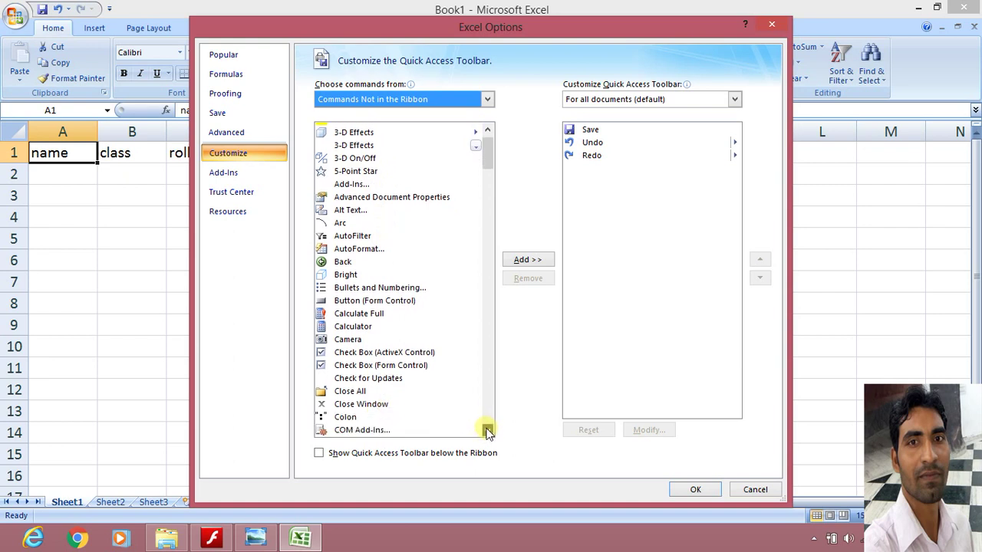
pyautogui.click(488, 431)
pyautogui.click(488, 431)
pyautogui.click(488, 431)
pyautogui.click(488, 431)
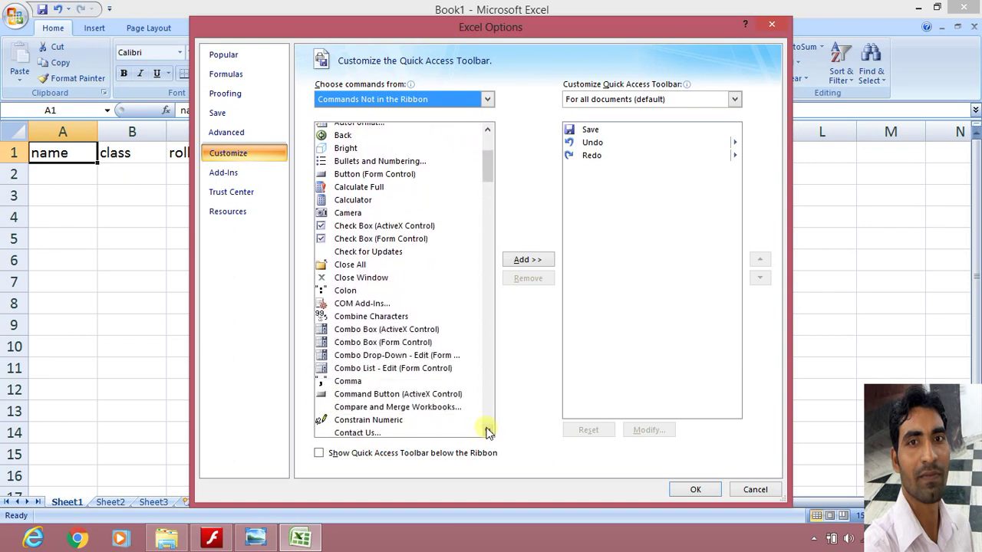
pyautogui.click(488, 432)
pyautogui.moveTo(488, 431); pyautogui.dragTo(488, 427)
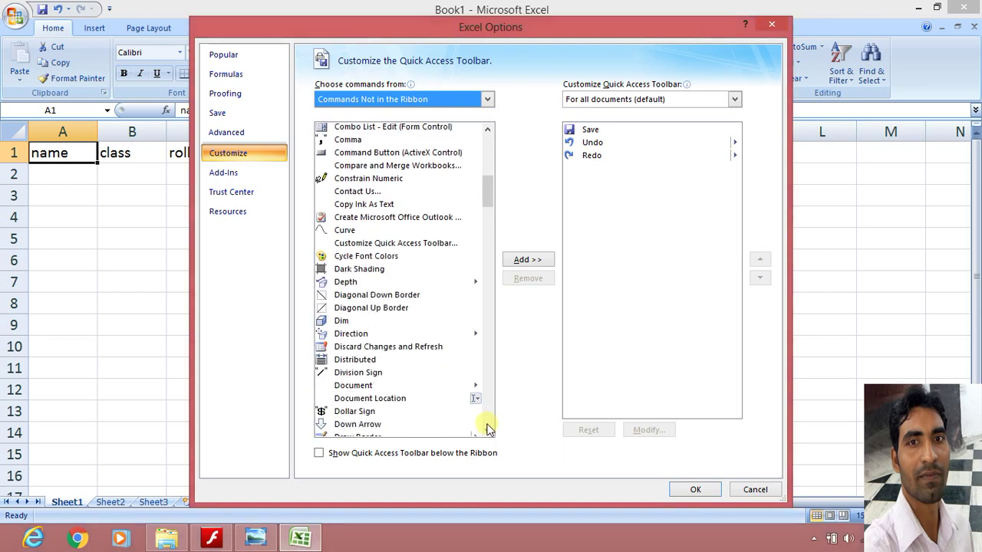
pyautogui.click(489, 414)
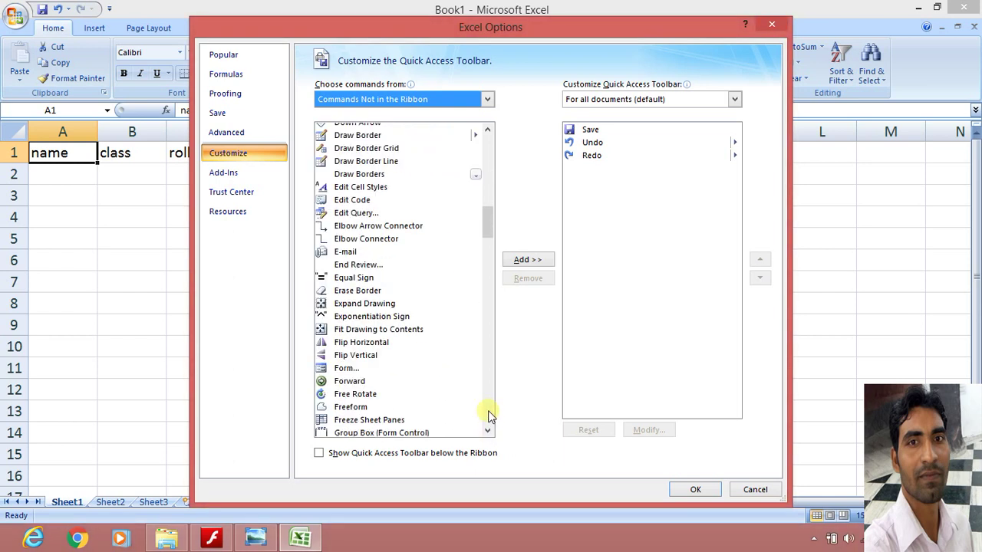
pyautogui.click(346, 370)
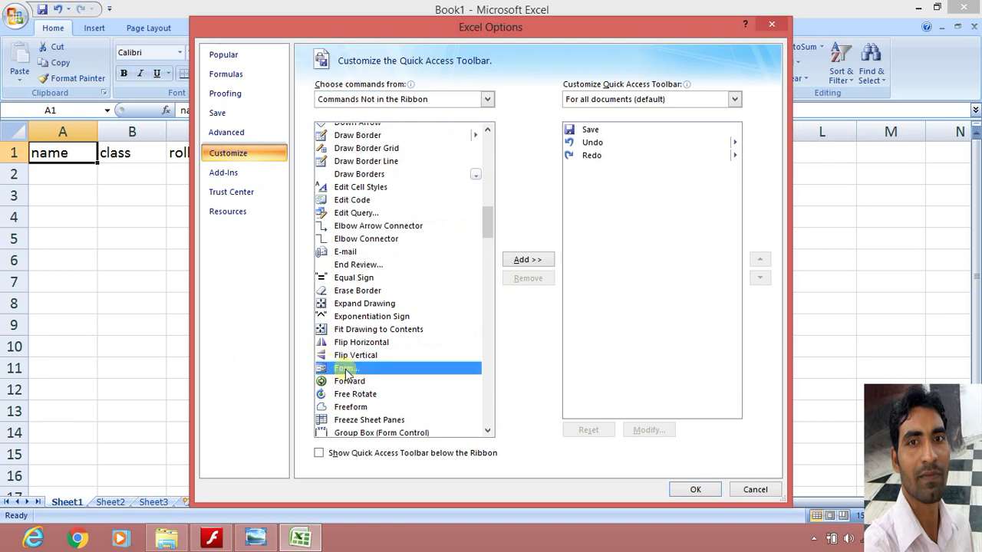
pyautogui.click(523, 262)
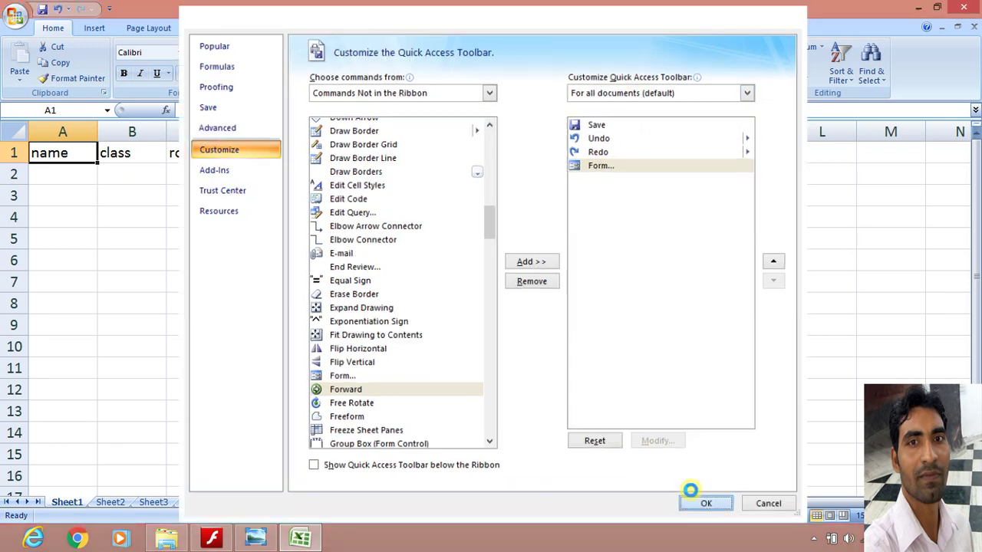
pyautogui.click(694, 491)
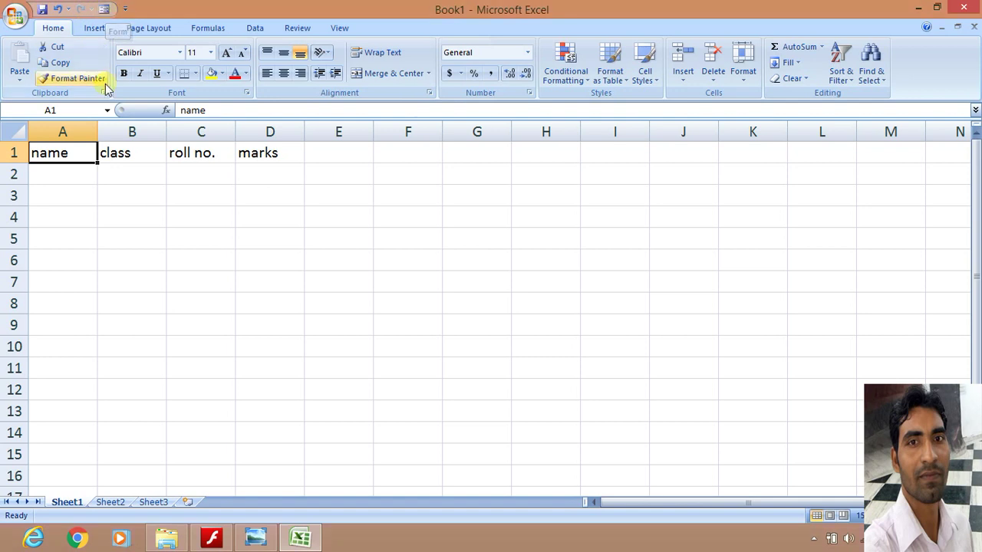
pyautogui.moveTo(72, 153); pyautogui.dragTo(260, 158)
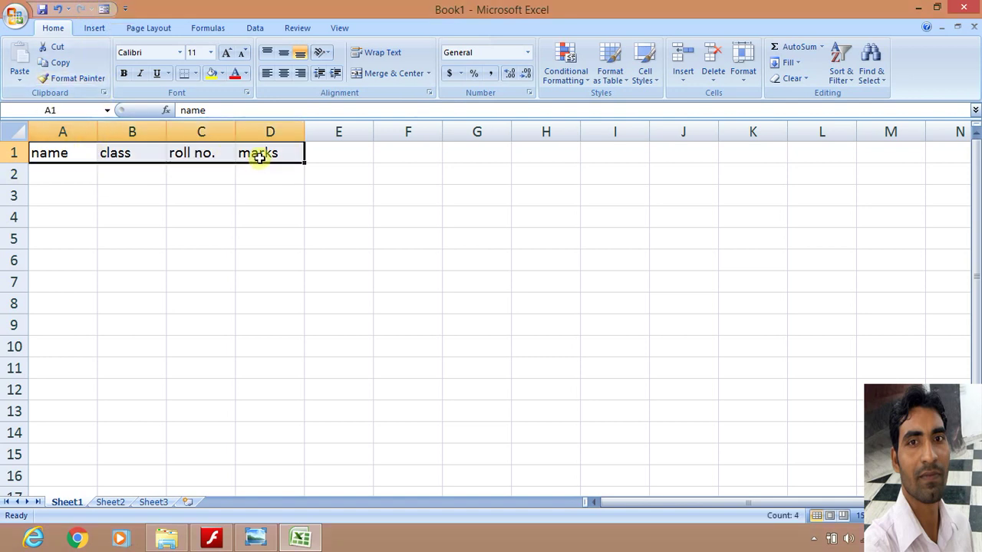
pyautogui.click(105, 10)
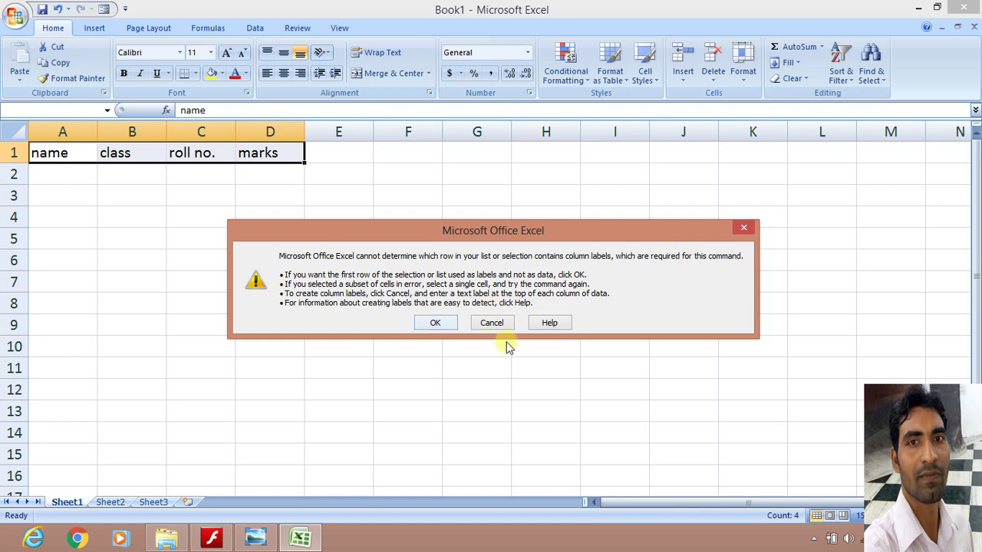
pyautogui.click(492, 322)
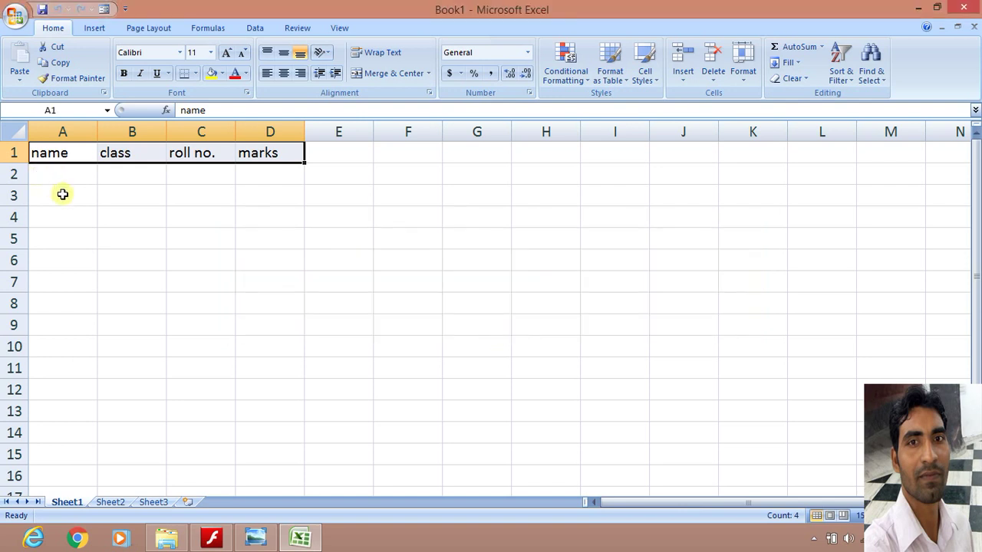
# - Open the data form from cell A1, using the first row as column labels, and move the form clear of the headings
pyautogui.click(63, 195)
pyautogui.click(61, 151)
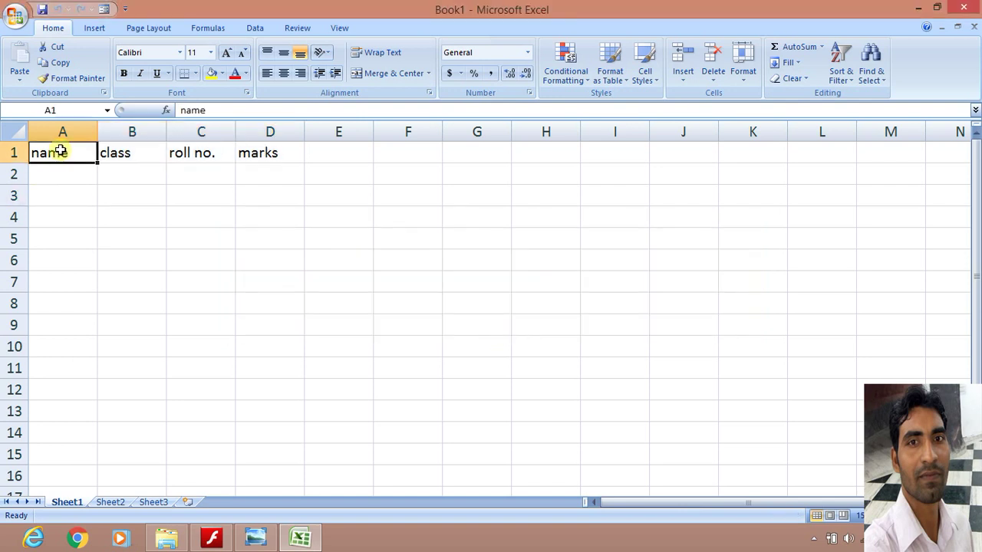
pyautogui.click(105, 9)
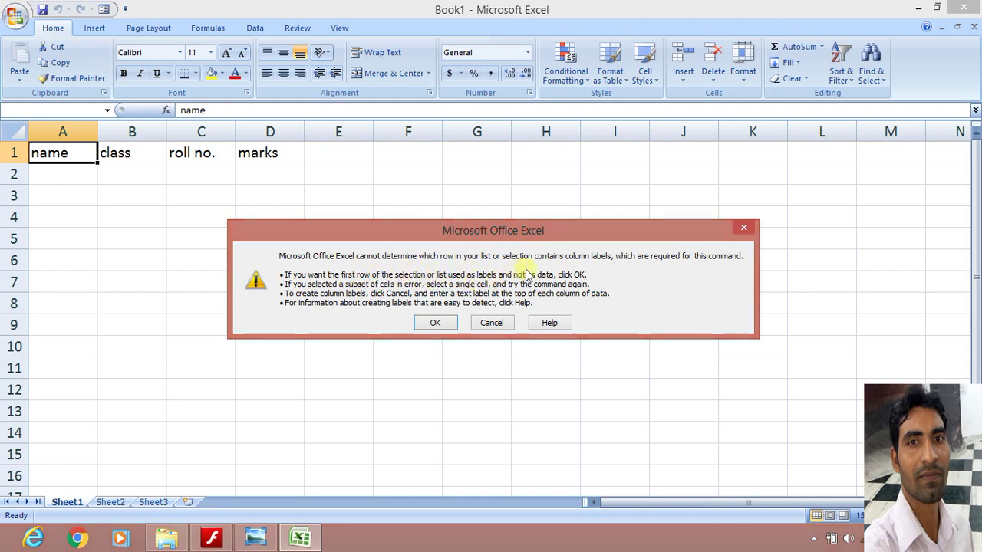
pyautogui.click(431, 322)
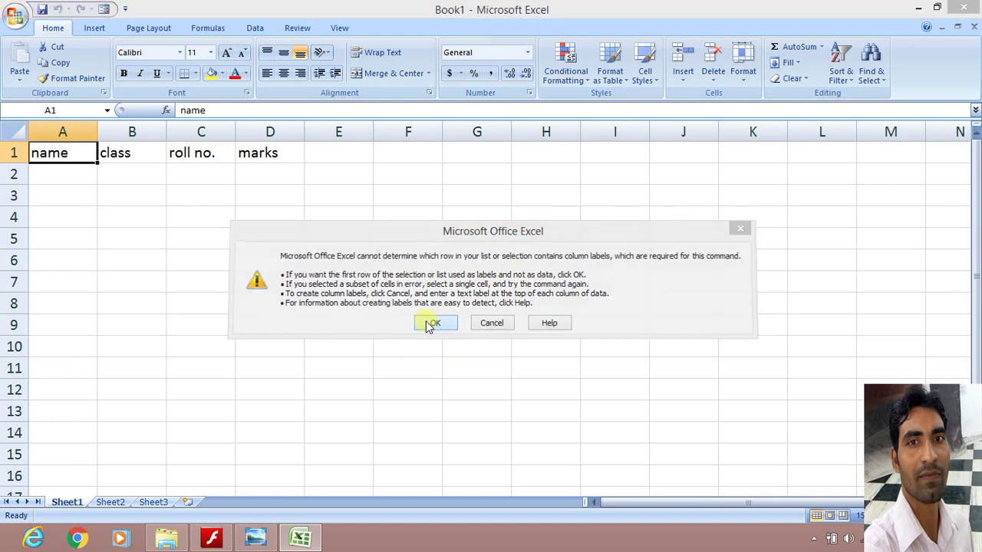
pyautogui.moveTo(363, 249); pyautogui.dragTo(395, 200)
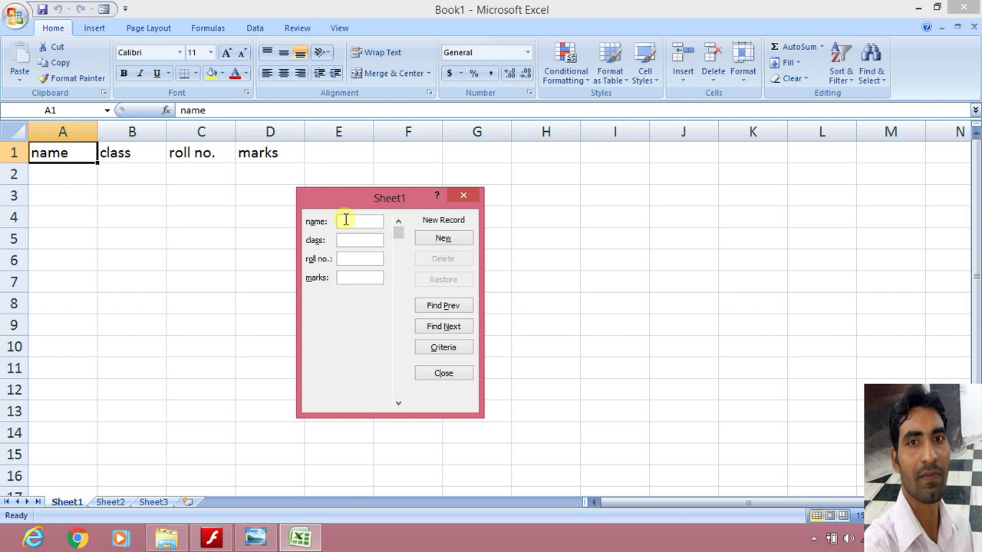
# - Add a record through the data form with the student's name, class 11, roll no. 001 and marks 400
pyautogui.write('aja')
pyautogui.write('11')
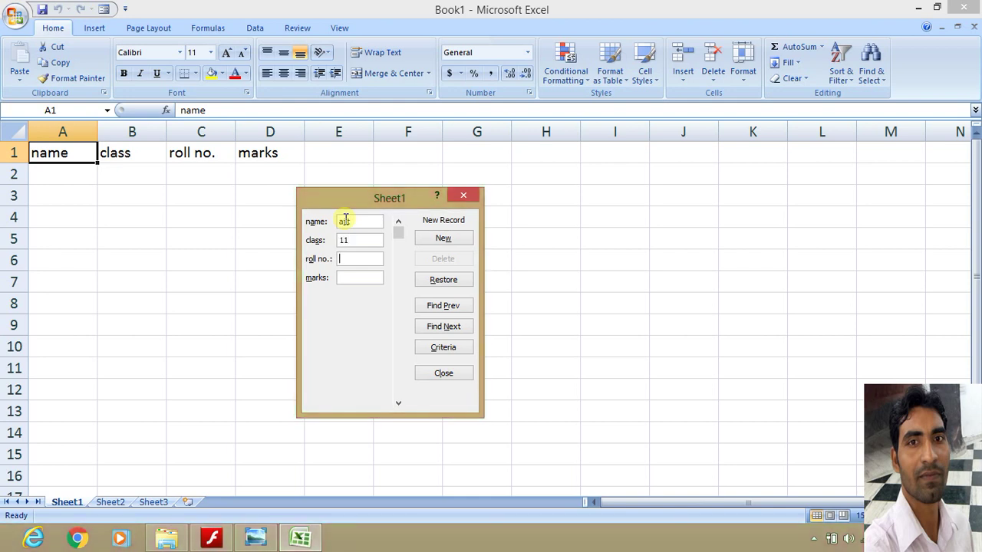
pyautogui.write('1')
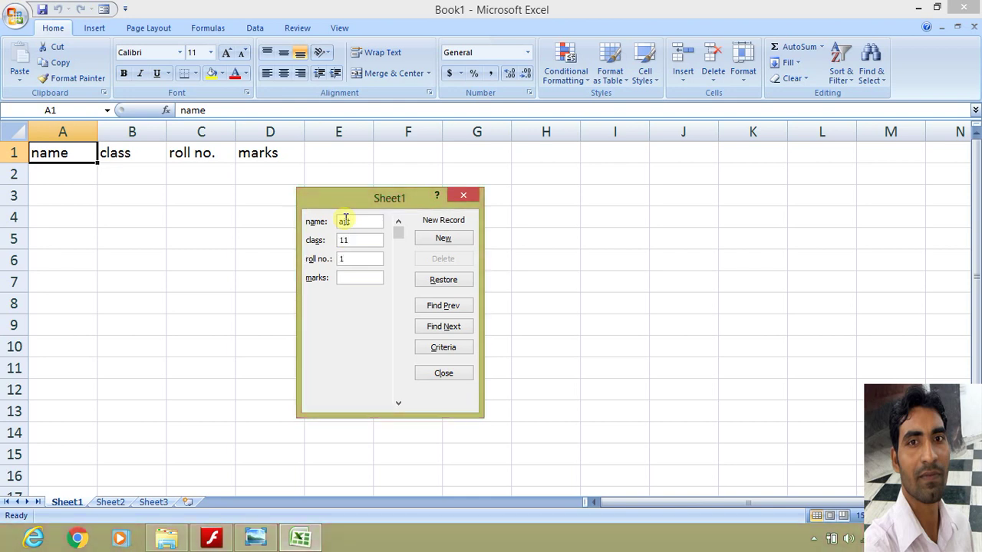
pyautogui.press('BackSpace')
pyautogui.write('001')
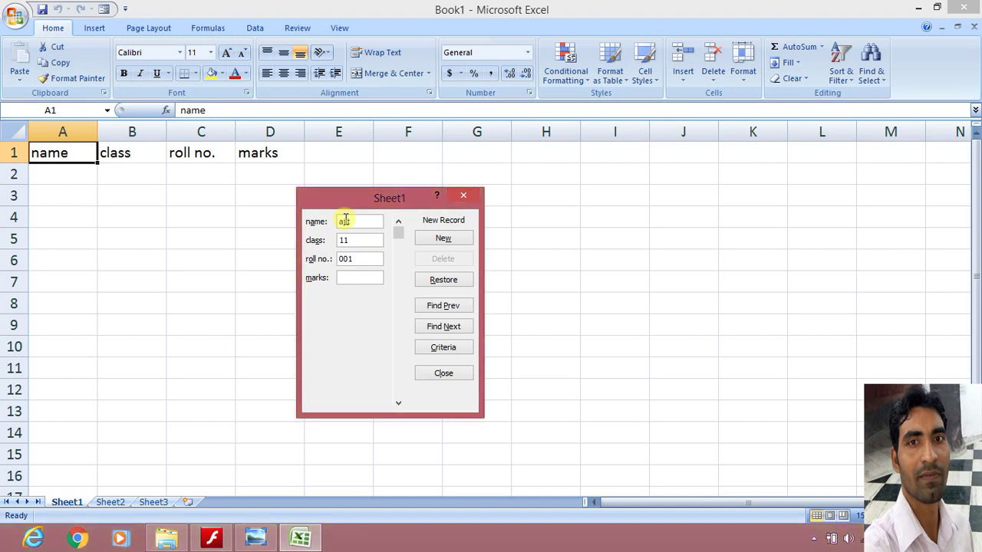
pyautogui.write('400')
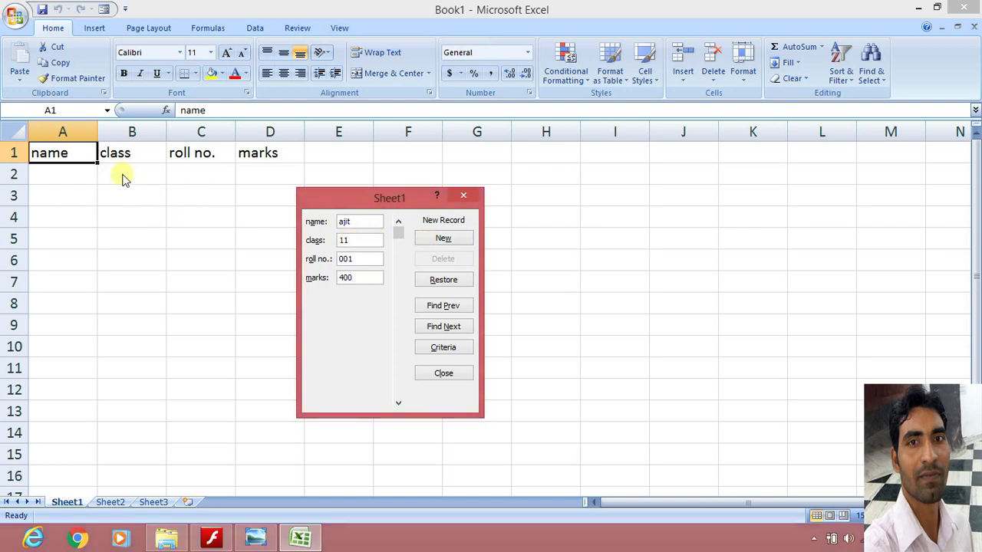
pyautogui.click(442, 240)
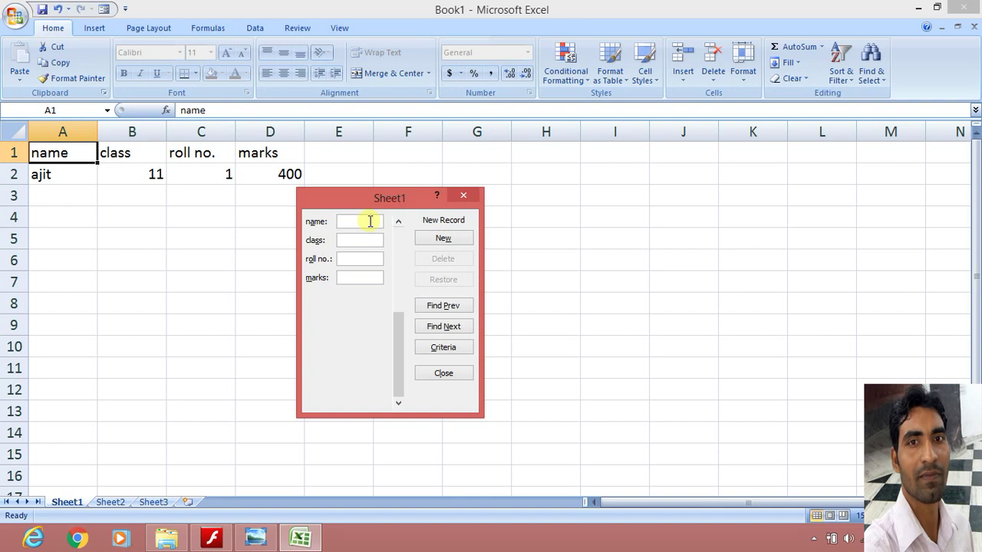
# - Add a second record through the data form with the student's name, class 11, roll no. 002 and marks 450
pyautogui.write('amit')
pyautogui.write('11')
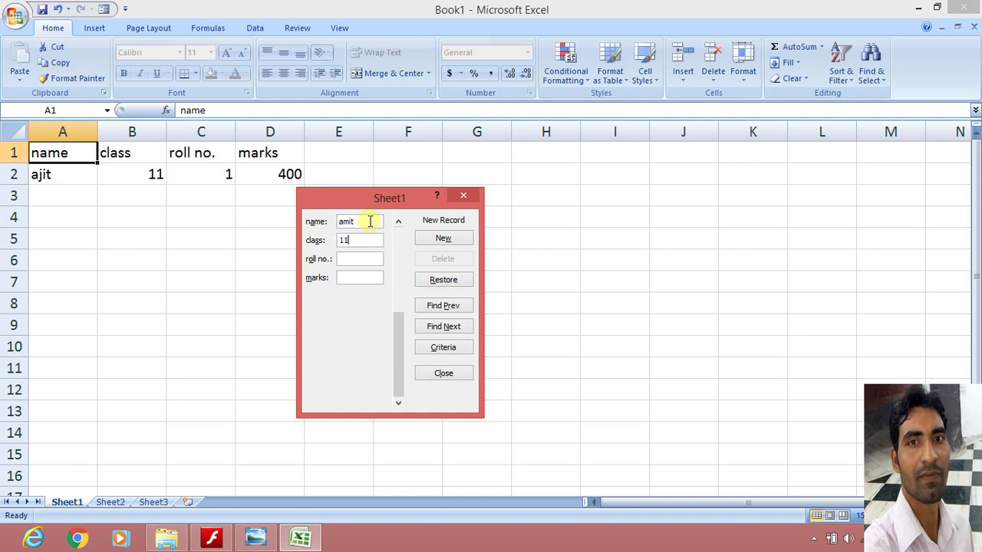
pyautogui.write('002')
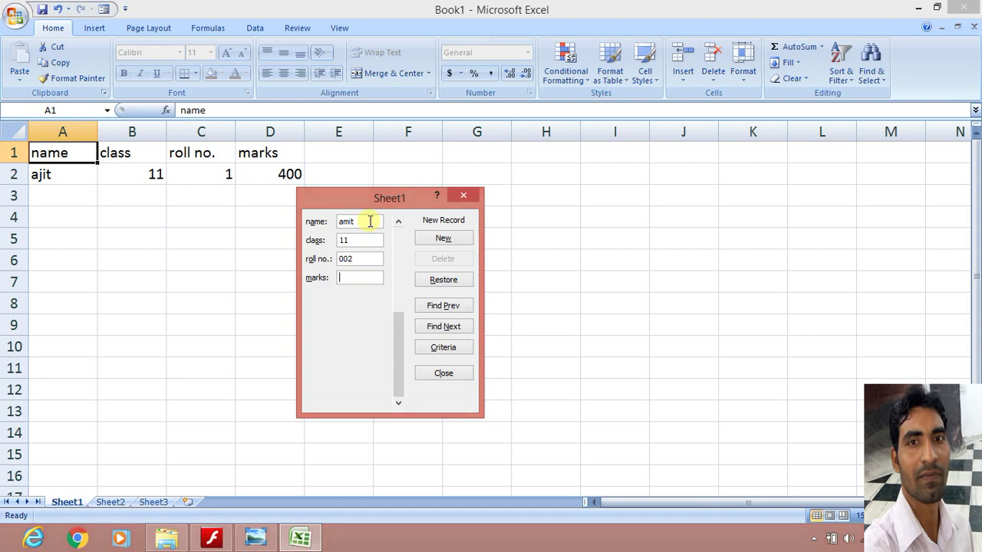
pyautogui.write('450')
pyautogui.click(442, 238)
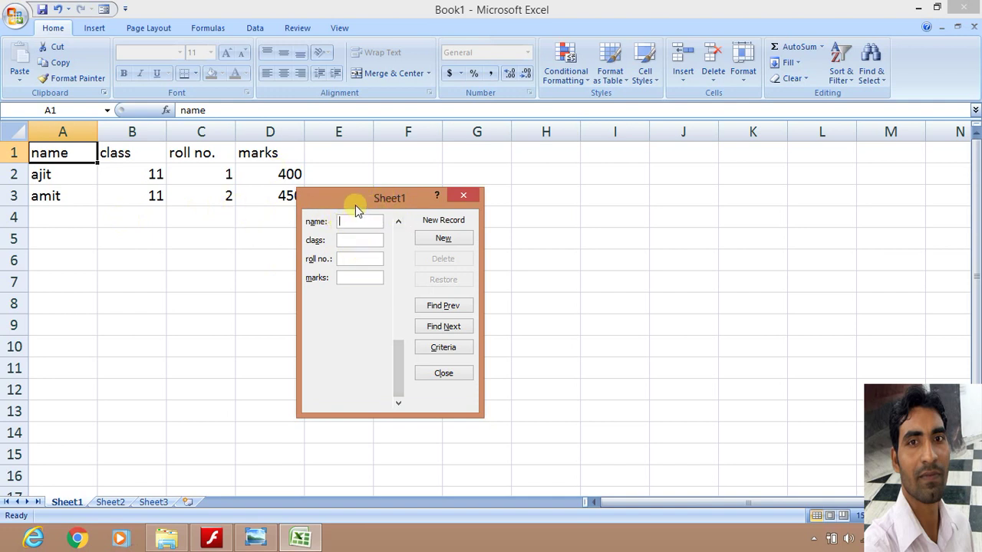
# - Browse backward and forward through the saved student records in the data form, ending on the first record
pyautogui.click(432, 307)
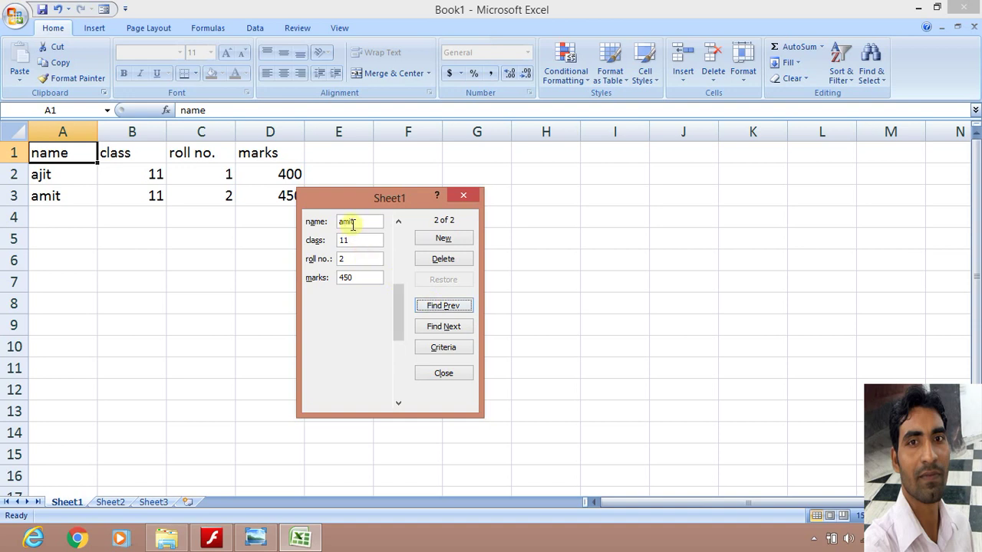
pyautogui.click(441, 327)
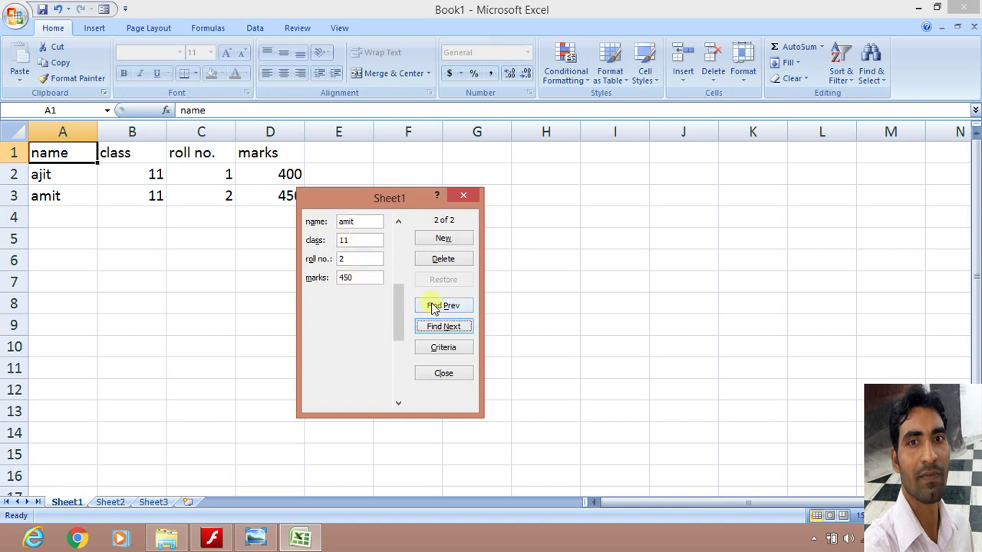
pyautogui.click(434, 305)
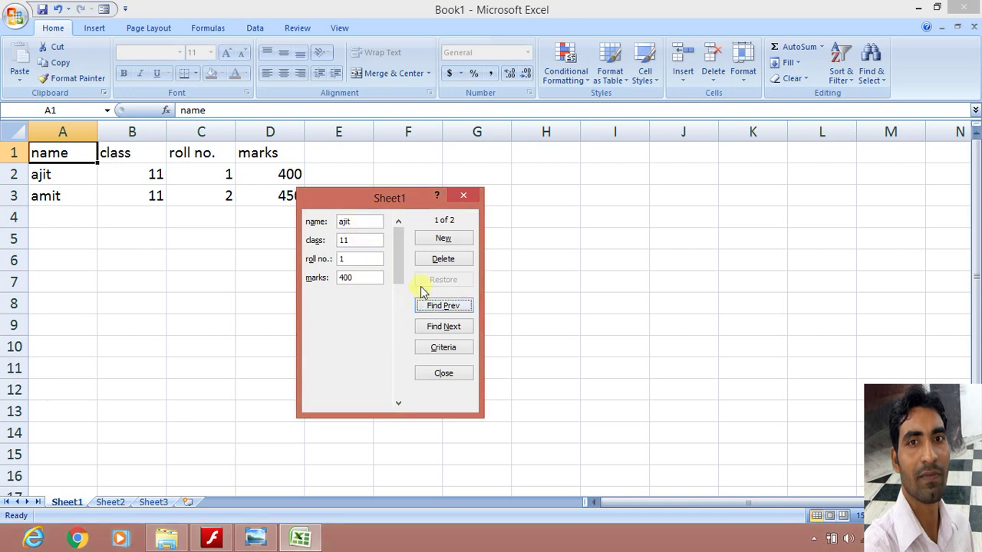
# - Go to the second student record in the data form and permanently delete it
pyautogui.click(446, 327)
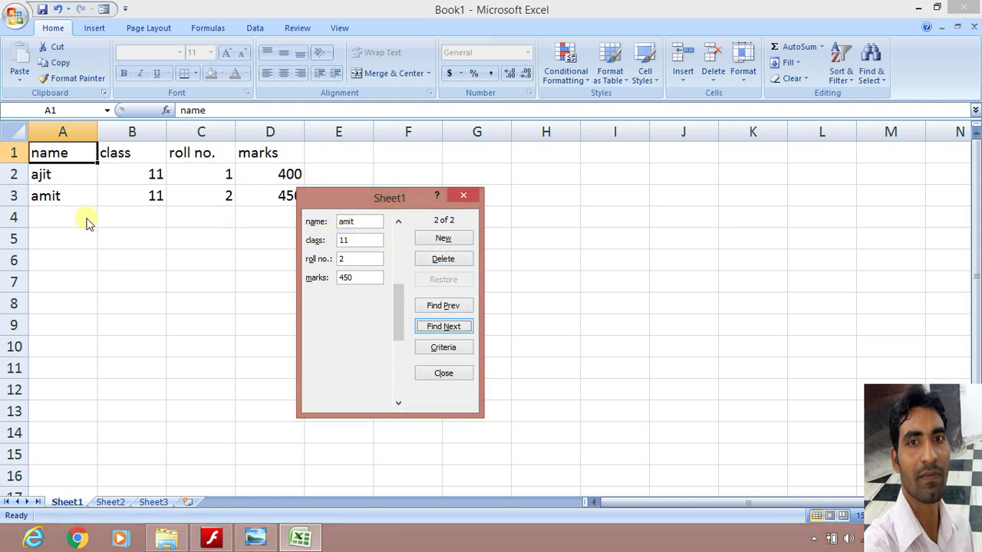
pyautogui.click(442, 259)
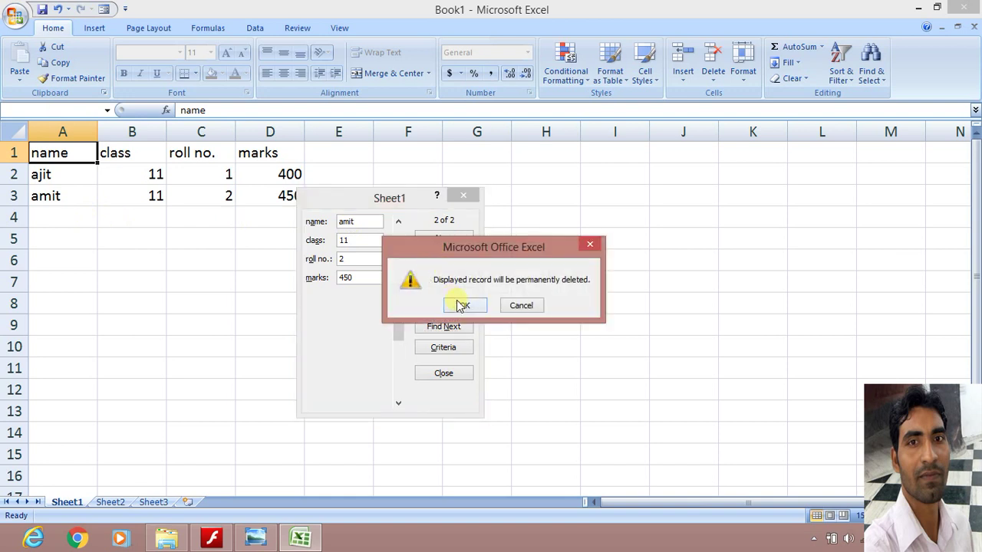
pyautogui.click(461, 306)
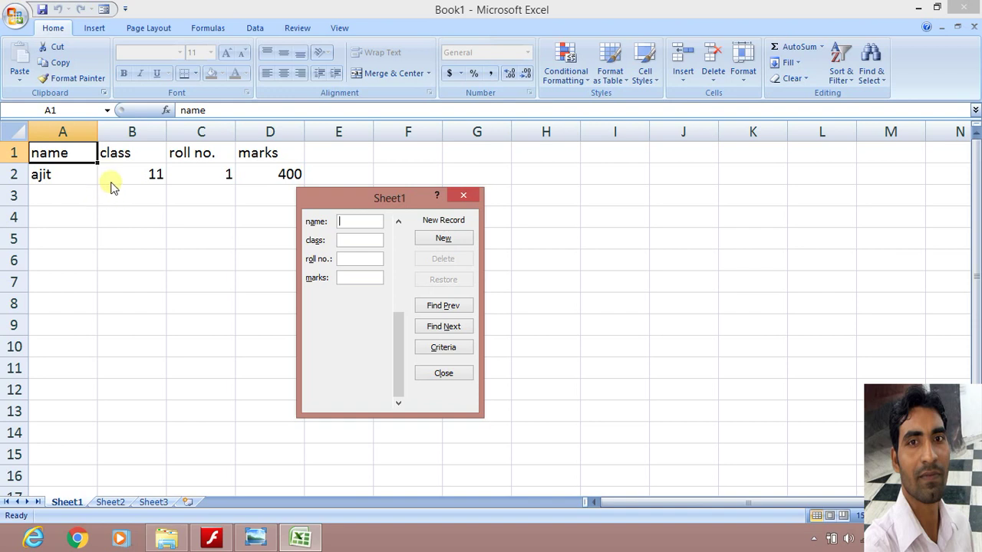